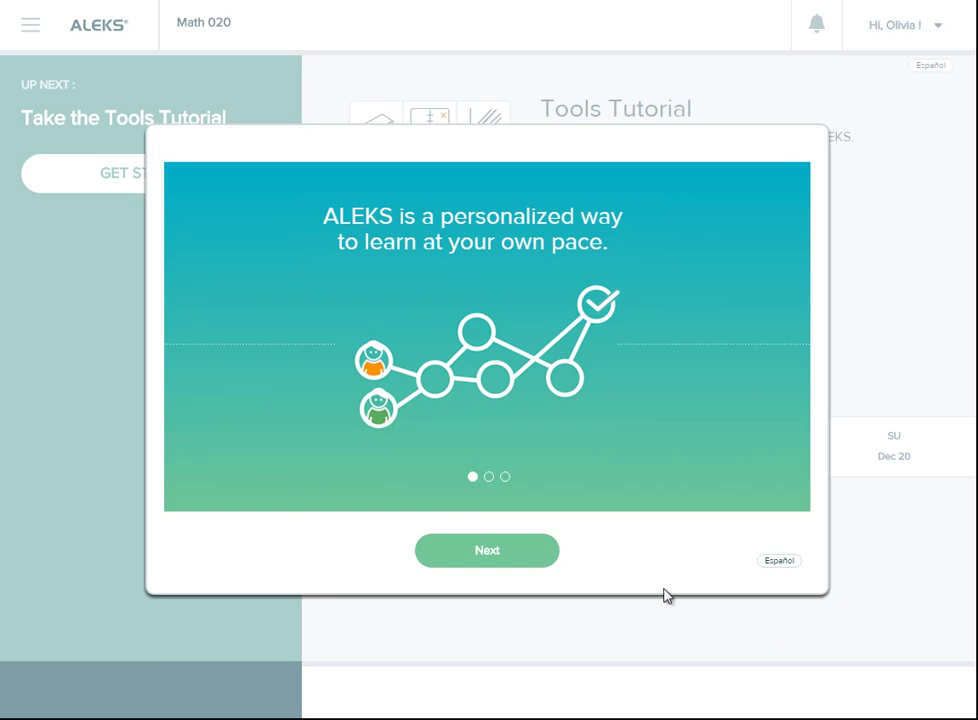
Step: Read through the three introductory welcome slides and proceed to the Math 020 home page
{"action": "left_click", "coordinate": [528, 554]}
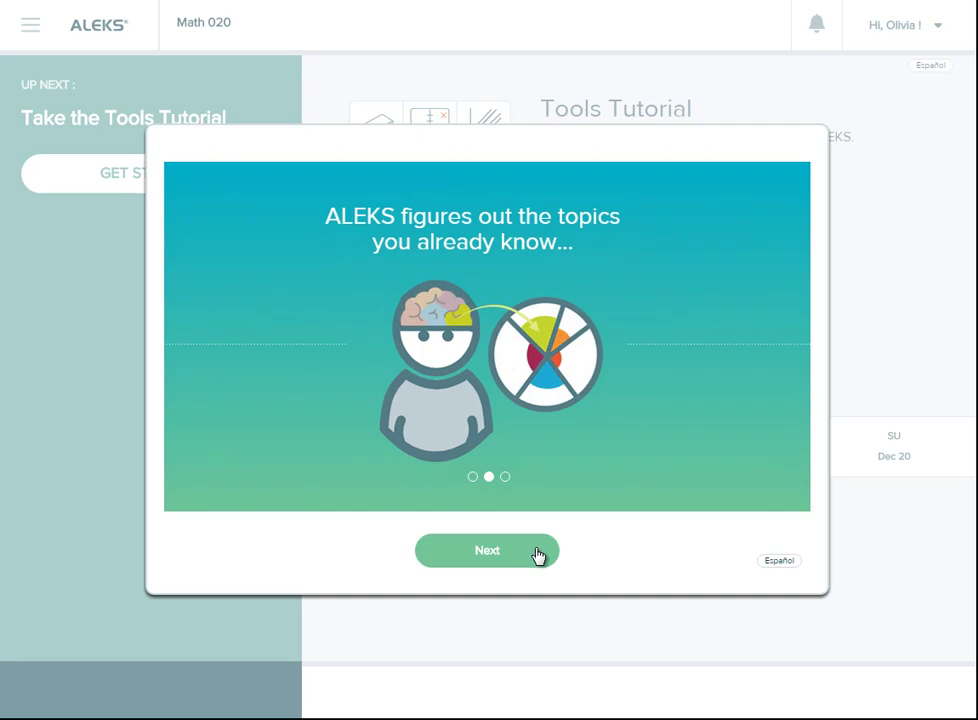
{"action": "left_click", "coordinate": [537, 553]}
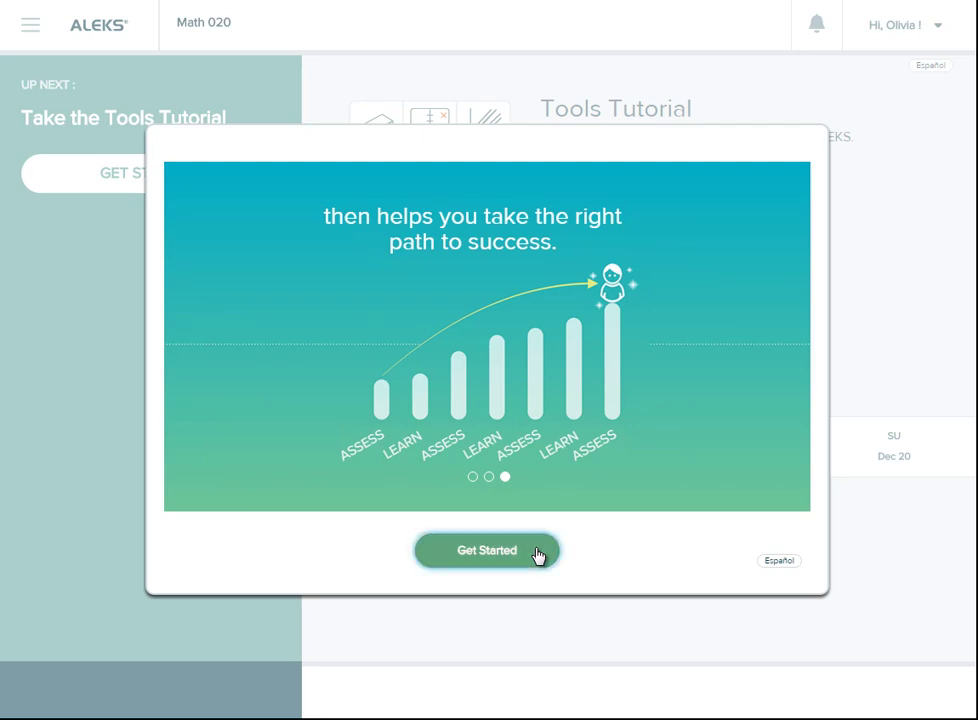
{"action": "left_click", "coordinate": [537, 553]}
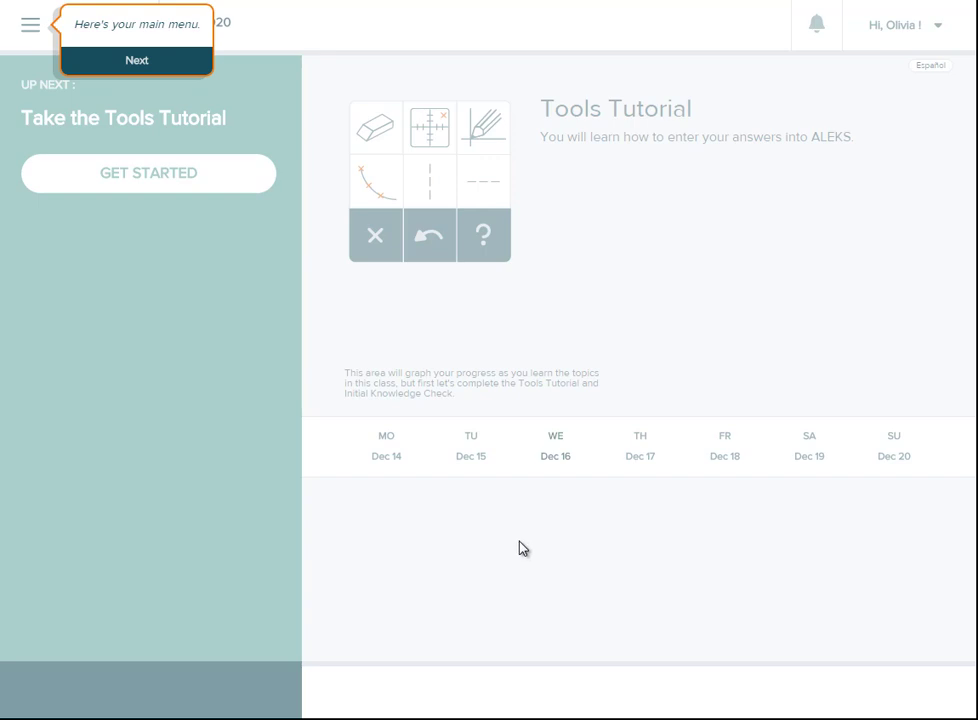
Step: Go through the guided tour of the home page until all its callouts are dismissed
{"action": "left_click", "coordinate": [179, 62]}
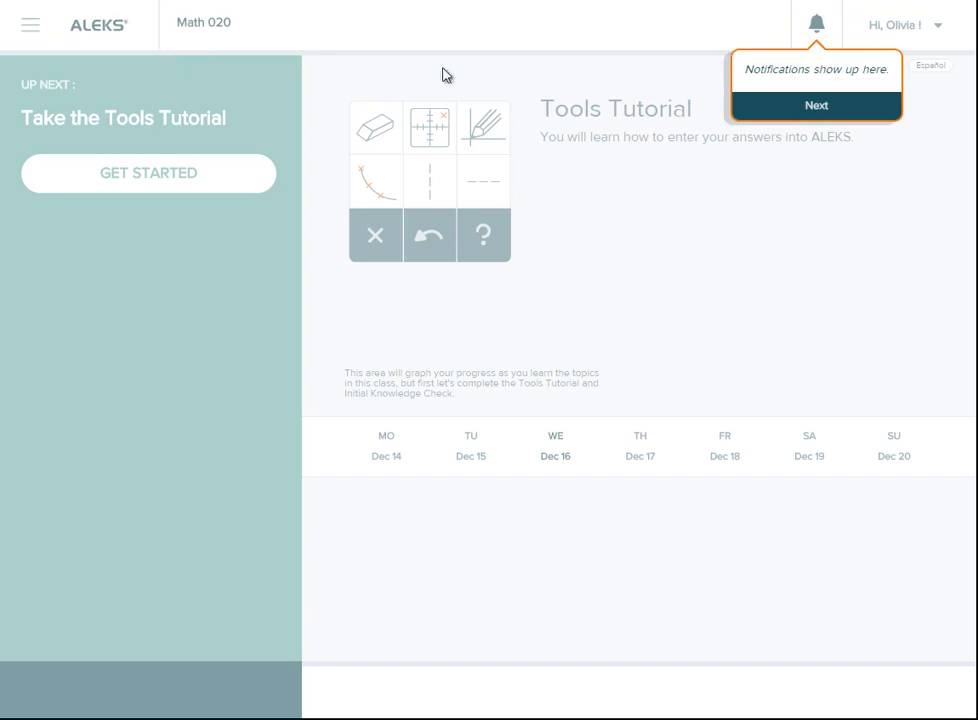
{"action": "left_click", "coordinate": [817, 106]}
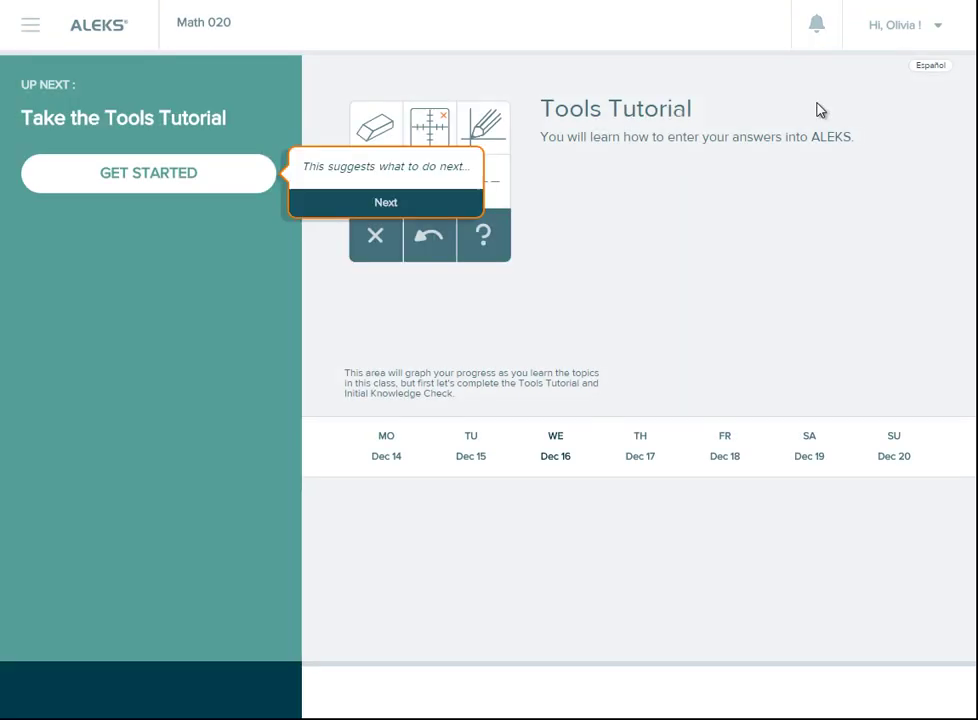
{"action": "left_click", "coordinate": [432, 200]}
{"action": "left_click", "coordinate": [251, 262]}
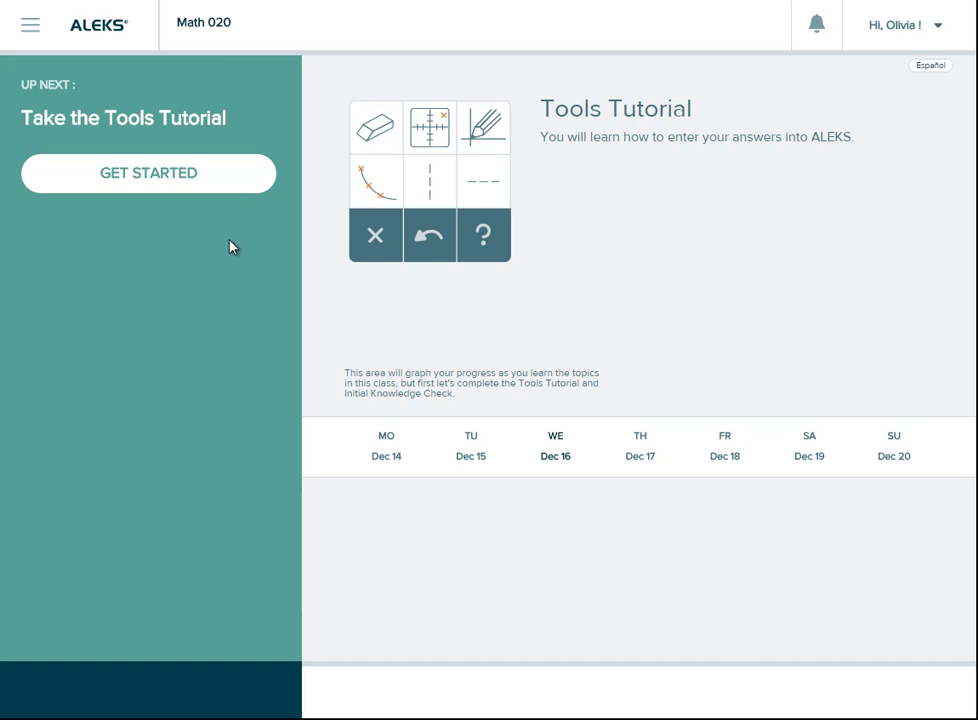
Step: Start the Tools Tutorial, enter 14 in the answer editor, then clear the entry and undo the clearing
{"action": "left_click", "coordinate": [209, 188]}
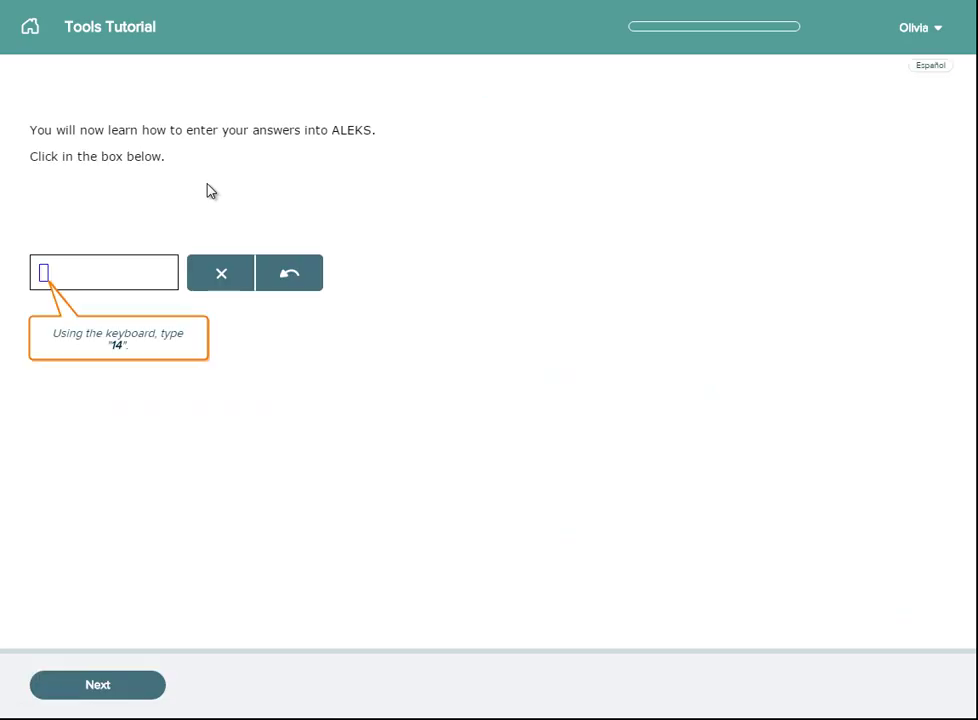
{"action": "type", "text": "14"}
{"action": "left_click", "coordinate": [218, 284]}
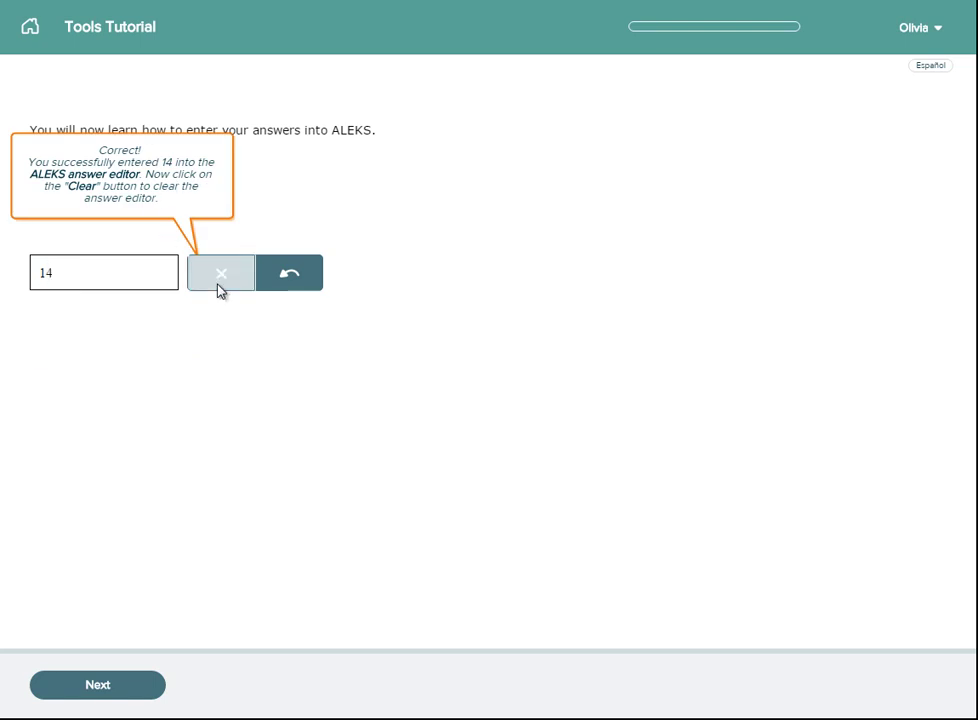
{"action": "left_click", "coordinate": [290, 274]}
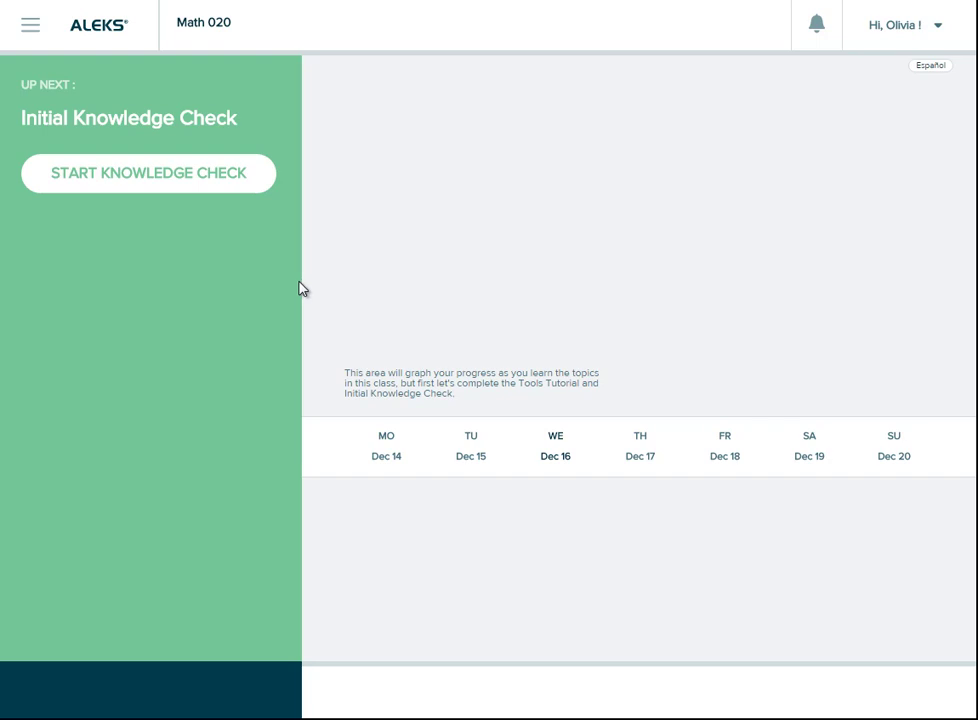
Step: Start the Initial Knowledge Check, going through its guideline slides and the sample question page
{"action": "left_click", "coordinate": [210, 186]}
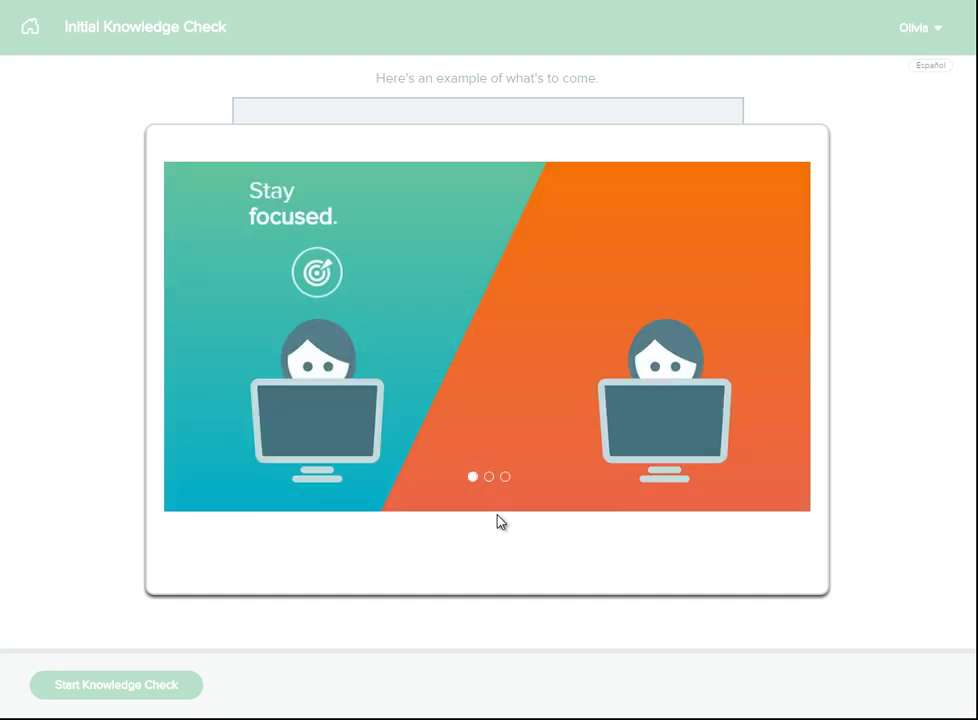
{"action": "left_click", "coordinate": [485, 563]}
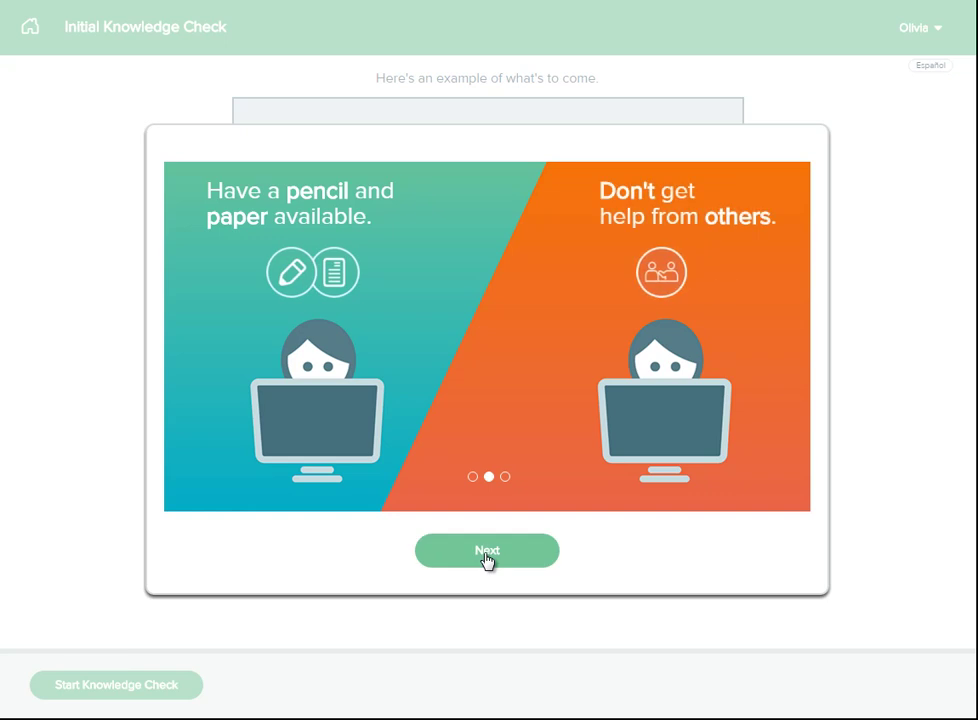
{"action": "left_click", "coordinate": [486, 560]}
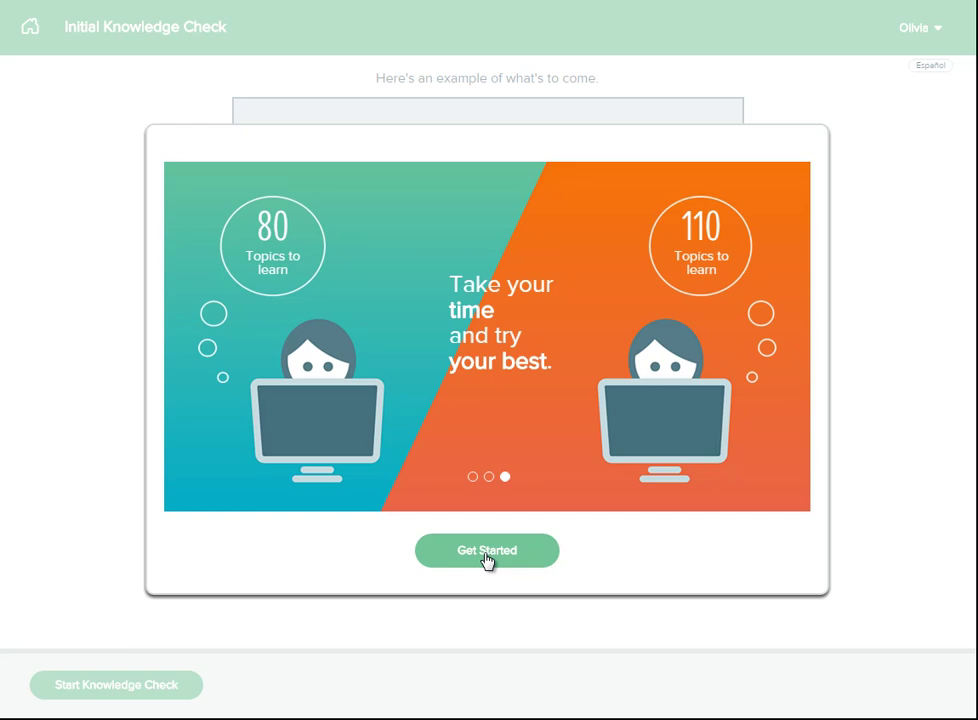
{"action": "left_click", "coordinate": [487, 560]}
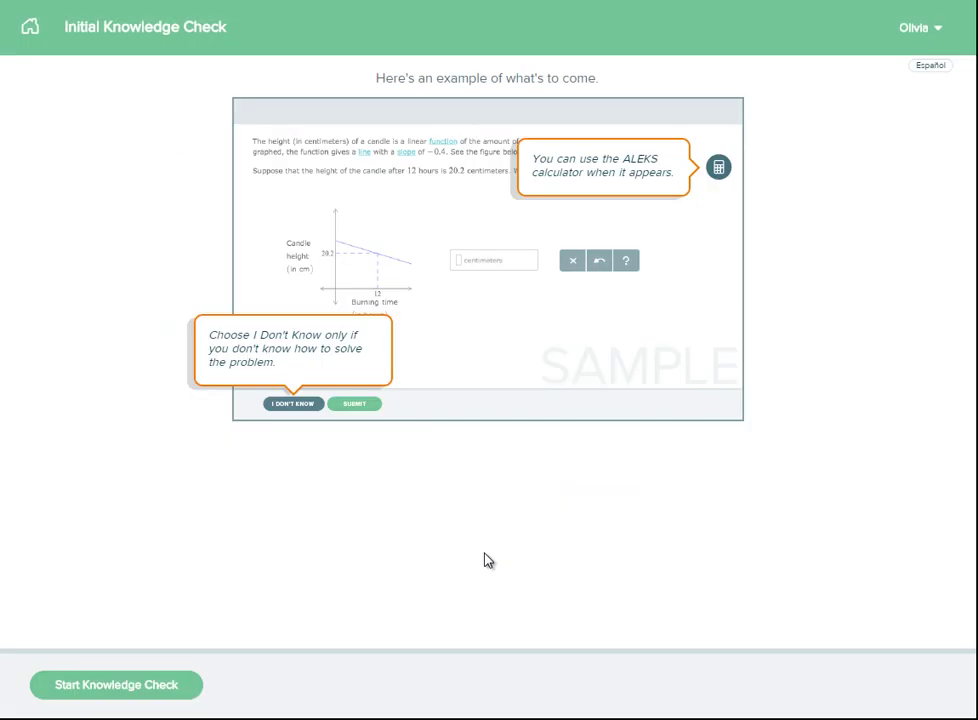
{"action": "left_click", "coordinate": [188, 685]}
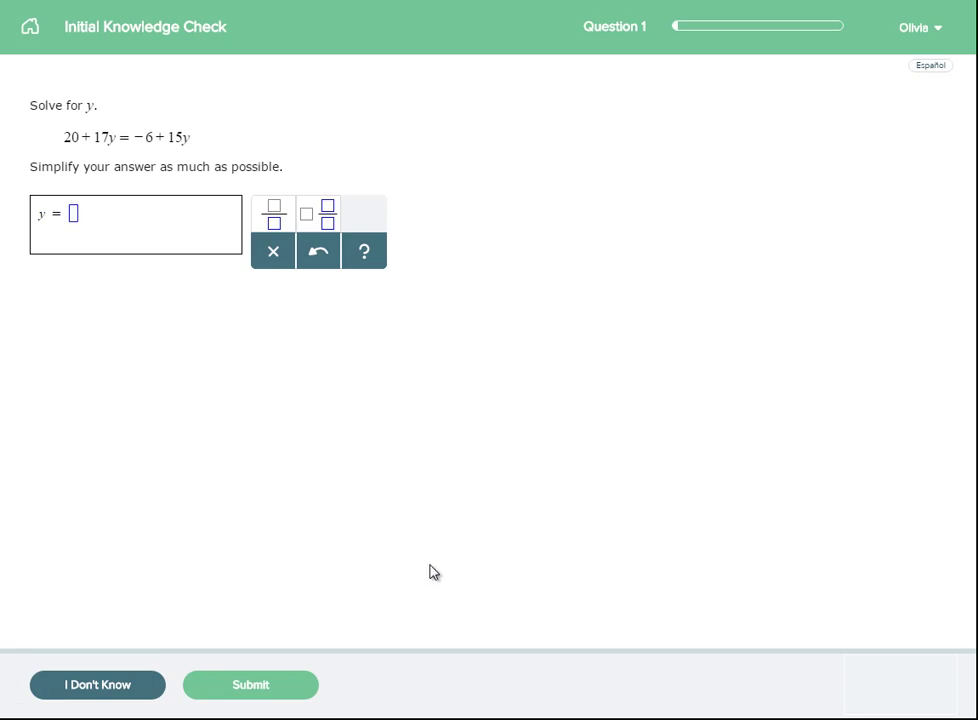
Step: Submit -13 as the solution for y in Question 1, and continue past the Knowledge Check results
{"action": "type", "text": "-13"}
{"action": "left_click", "coordinate": [259, 686]}
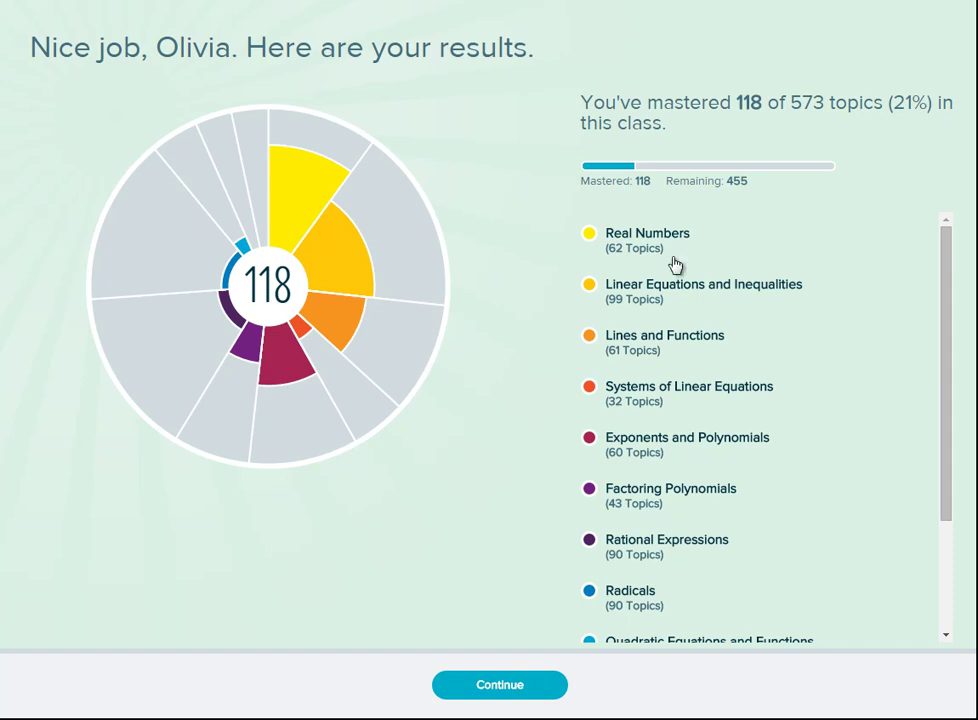
{"action": "left_click", "coordinate": [500, 685]}
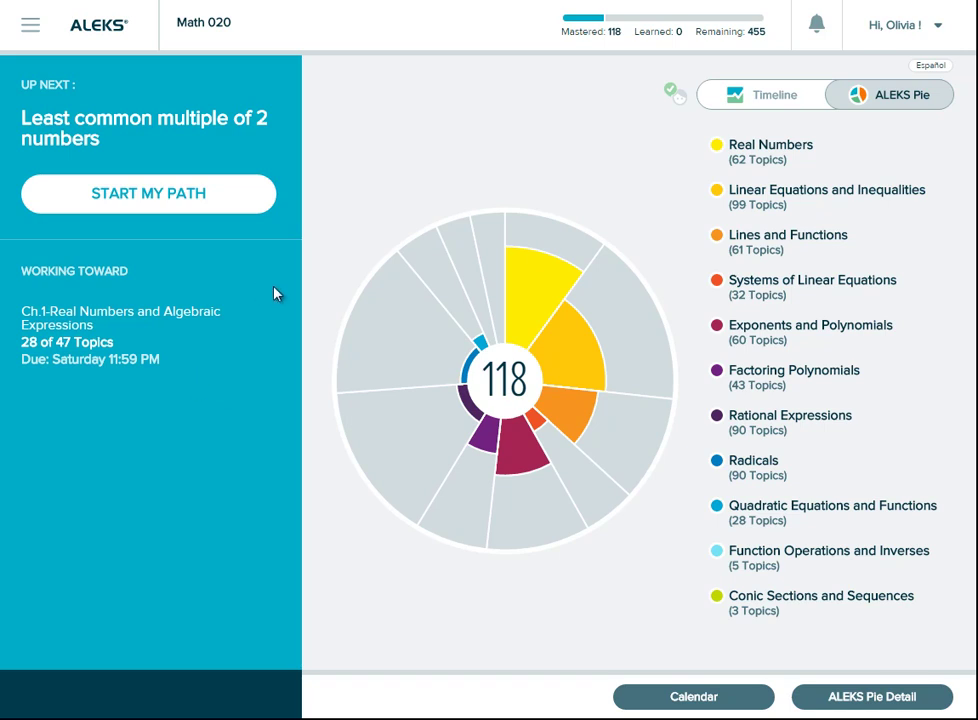
Step: Show the progress timeline and view the details of the Dec 16 and Dec 19 milestones
{"action": "left_click", "coordinate": [774, 100]}
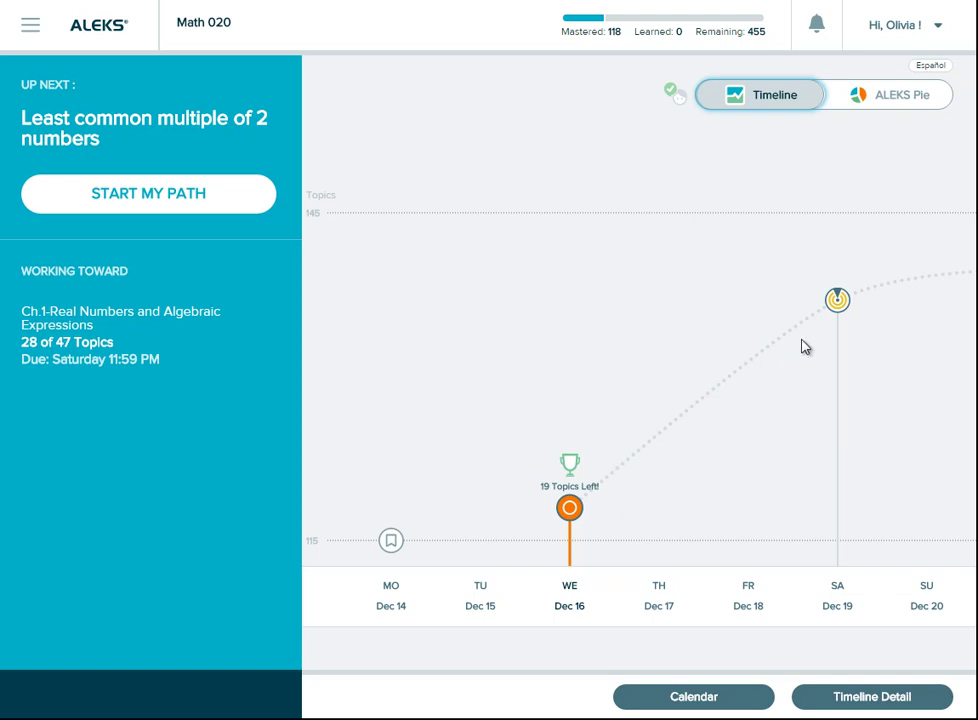
{"action": "left_click", "coordinate": [572, 511]}
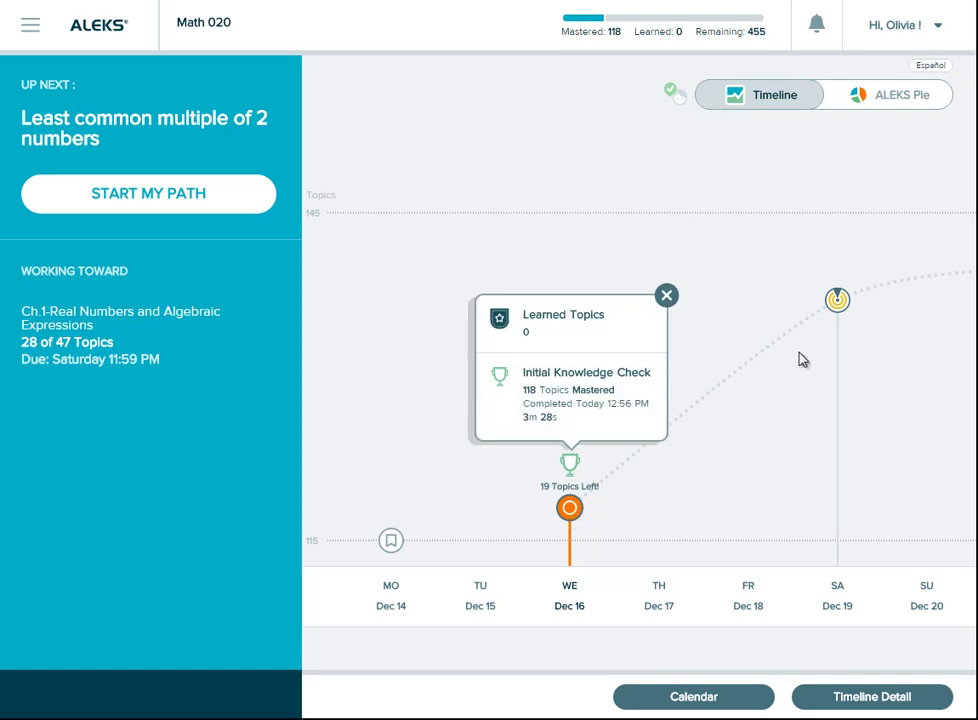
{"action": "left_click", "coordinate": [840, 300]}
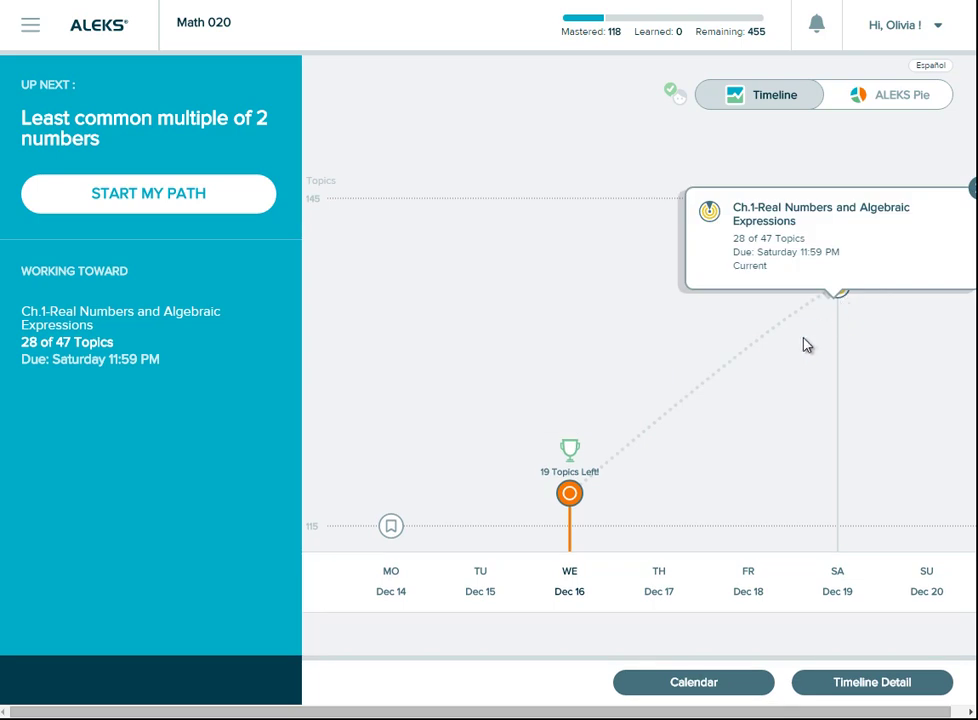
Step: Start the learning path, answer the least common multiple of 6 and 4 with 12, check it, and advance to the next question
{"action": "left_click", "coordinate": [189, 206]}
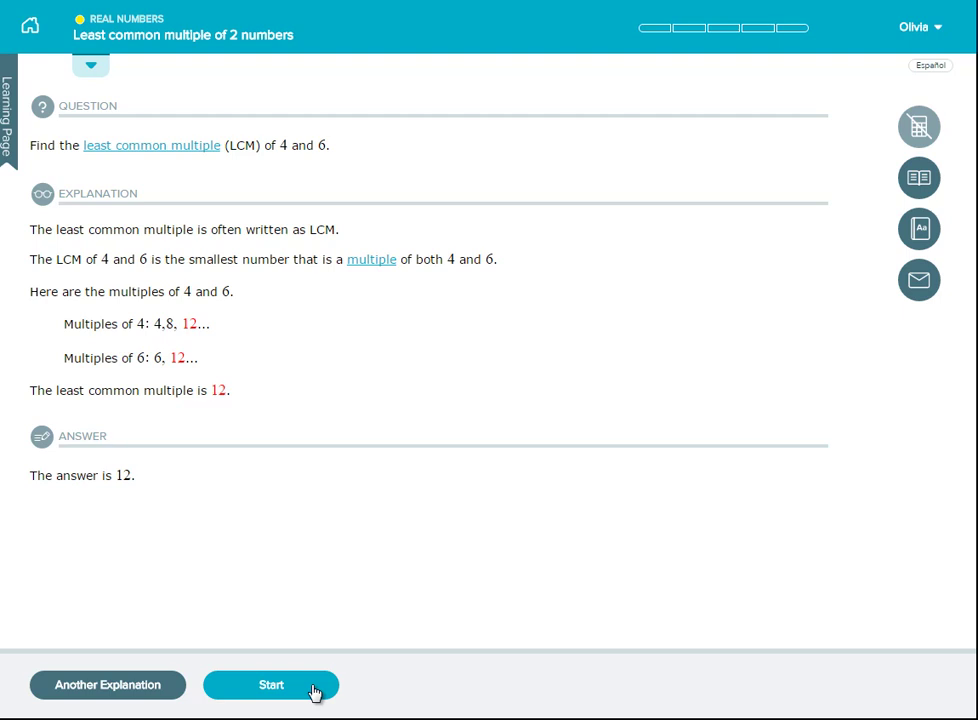
{"action": "left_click", "coordinate": [313, 692]}
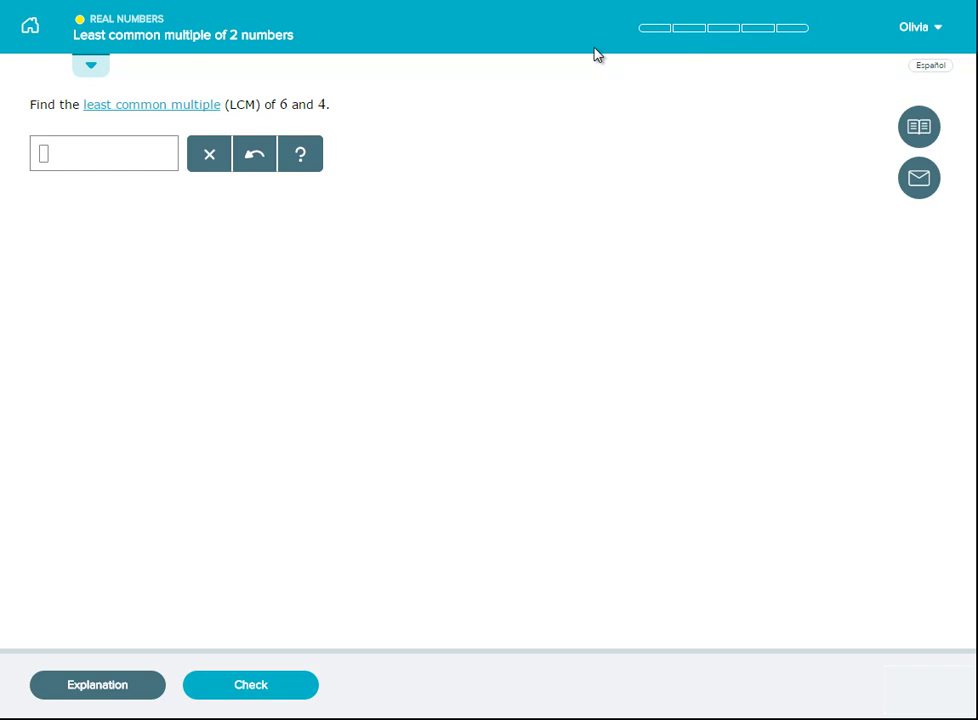
{"action": "left_click", "coordinate": [104, 159]}
{"action": "type", "text": "12"}
{"action": "left_click", "coordinate": [296, 694]}
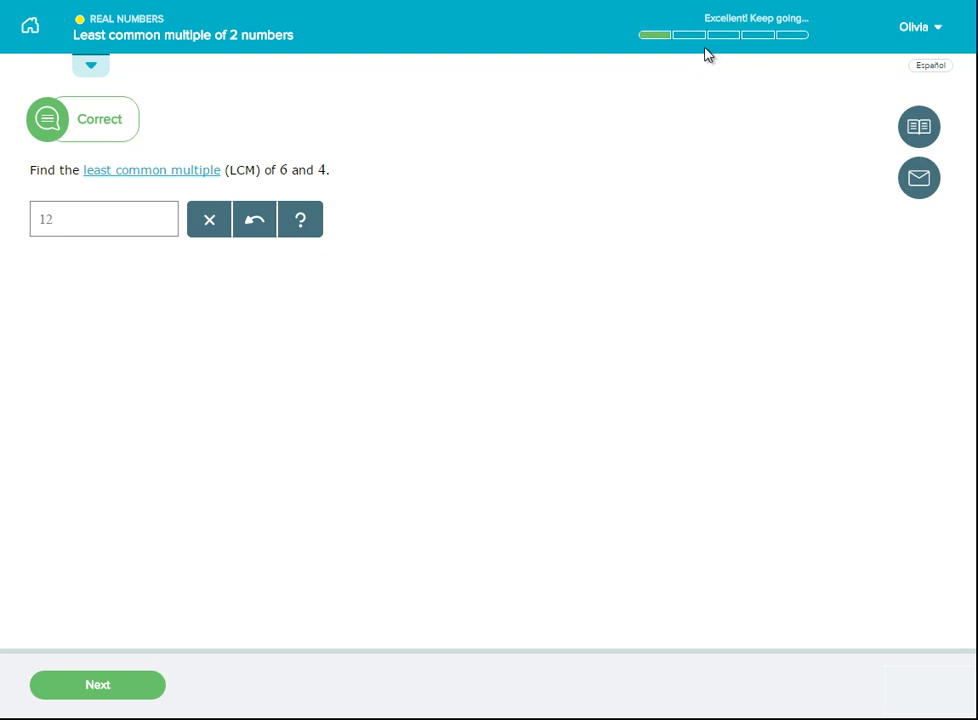
{"action": "left_click", "coordinate": [124, 686]}
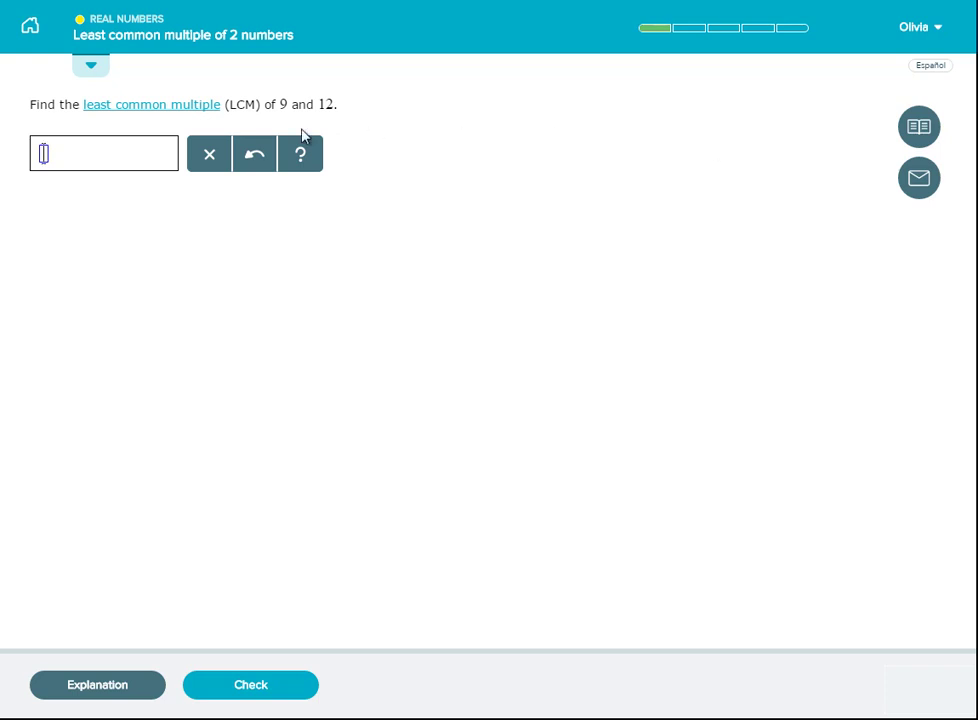
Step: Browse the upcoming topics and the chapter list, and filter the topics by the Goal Topic tag
{"action": "left_click", "coordinate": [91, 66]}
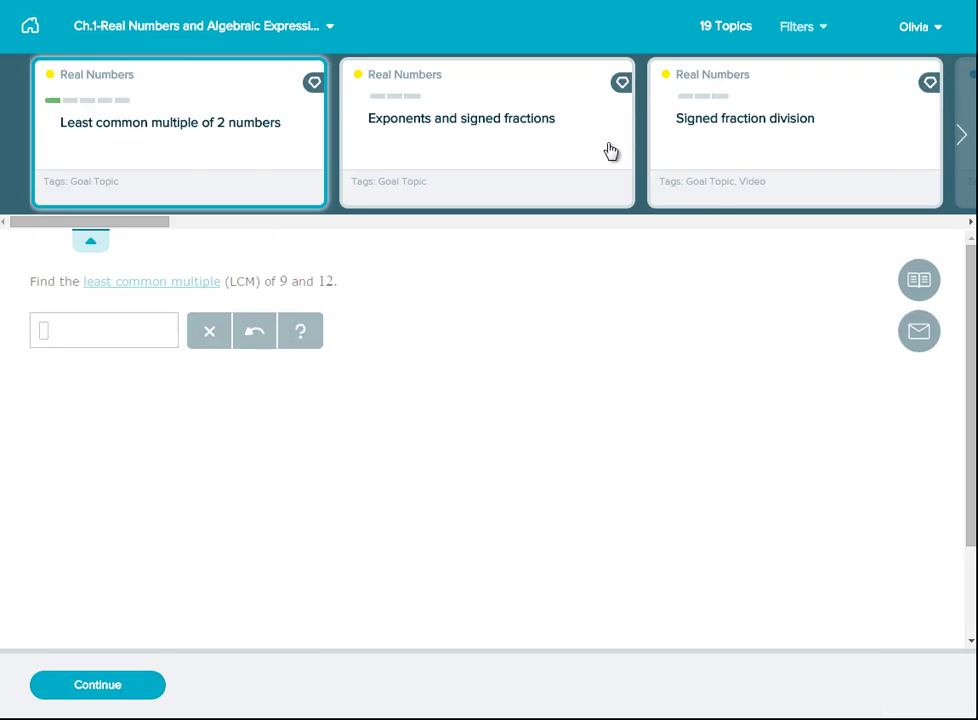
{"action": "left_click", "coordinate": [958, 135]}
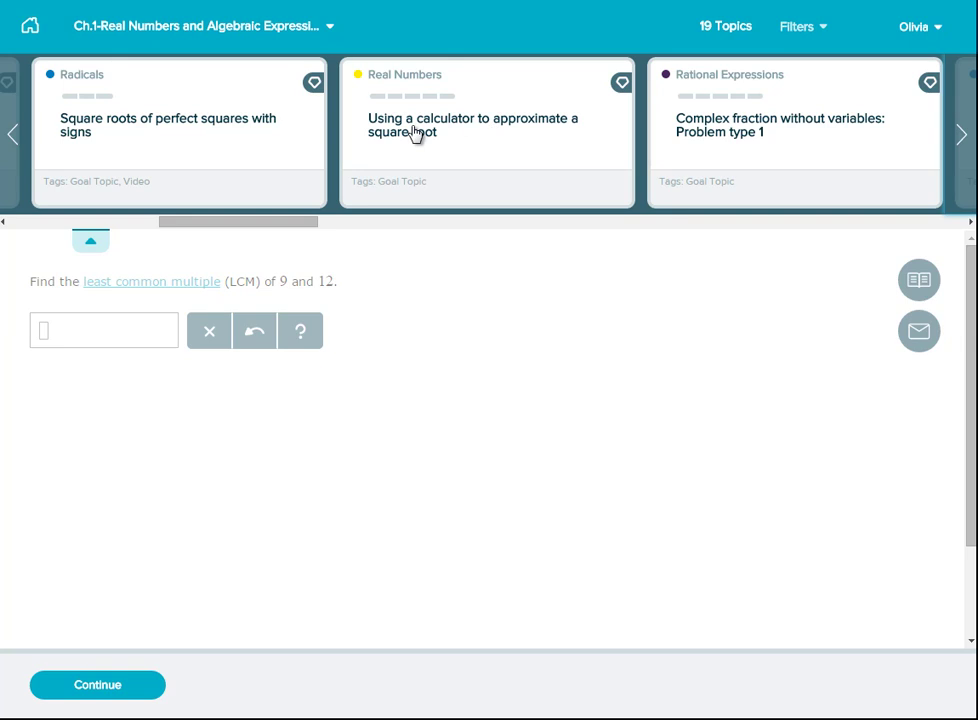
{"action": "left_click", "coordinate": [243, 33]}
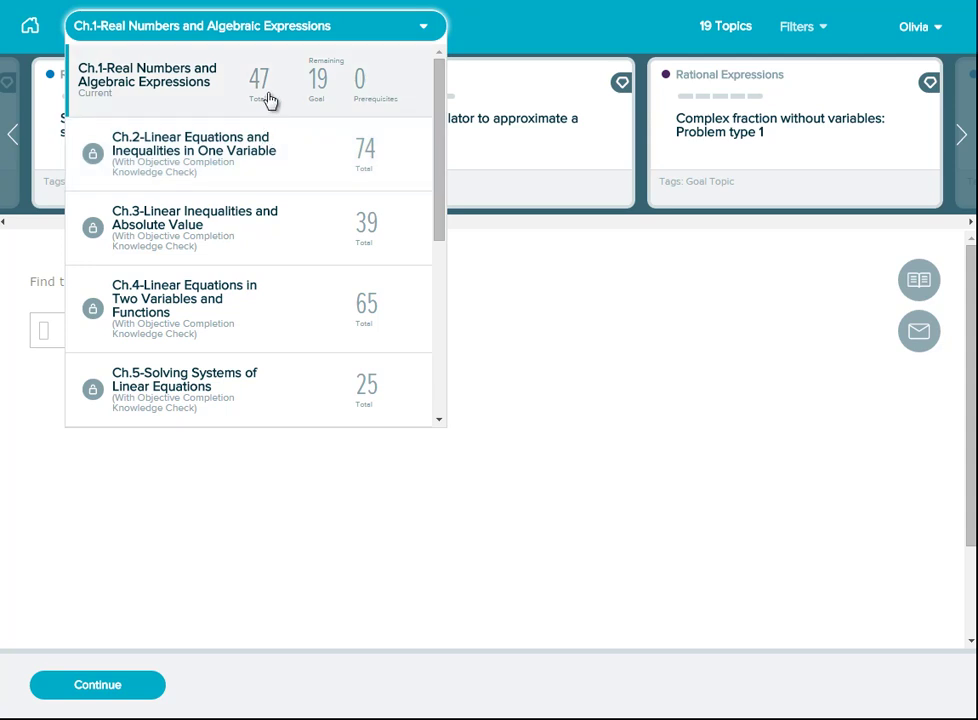
{"action": "left_click", "coordinate": [575, 38]}
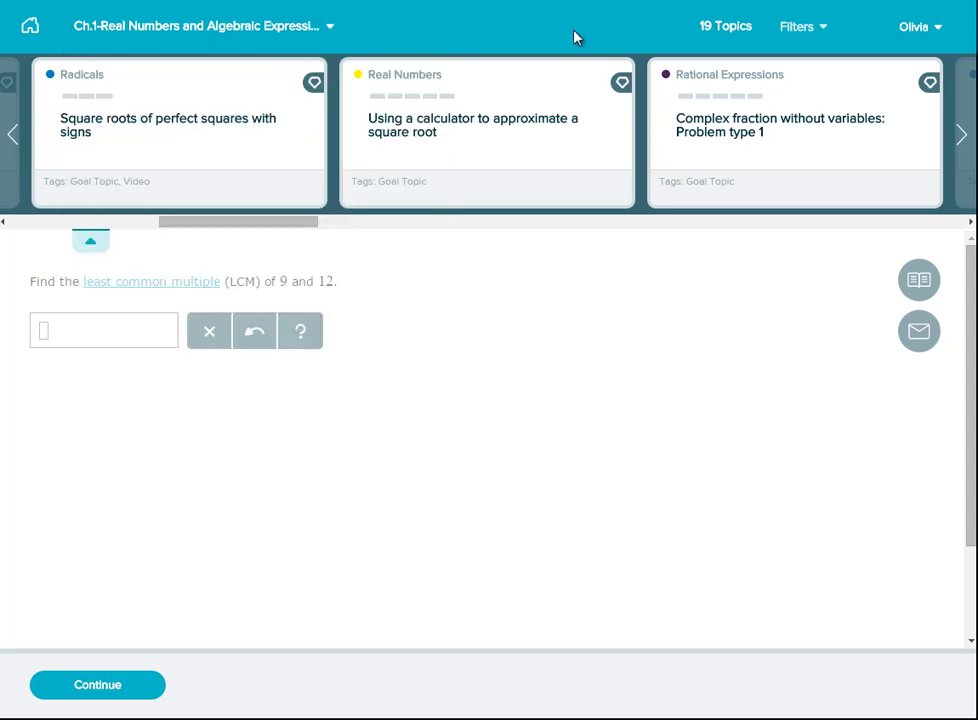
{"action": "left_click", "coordinate": [808, 34]}
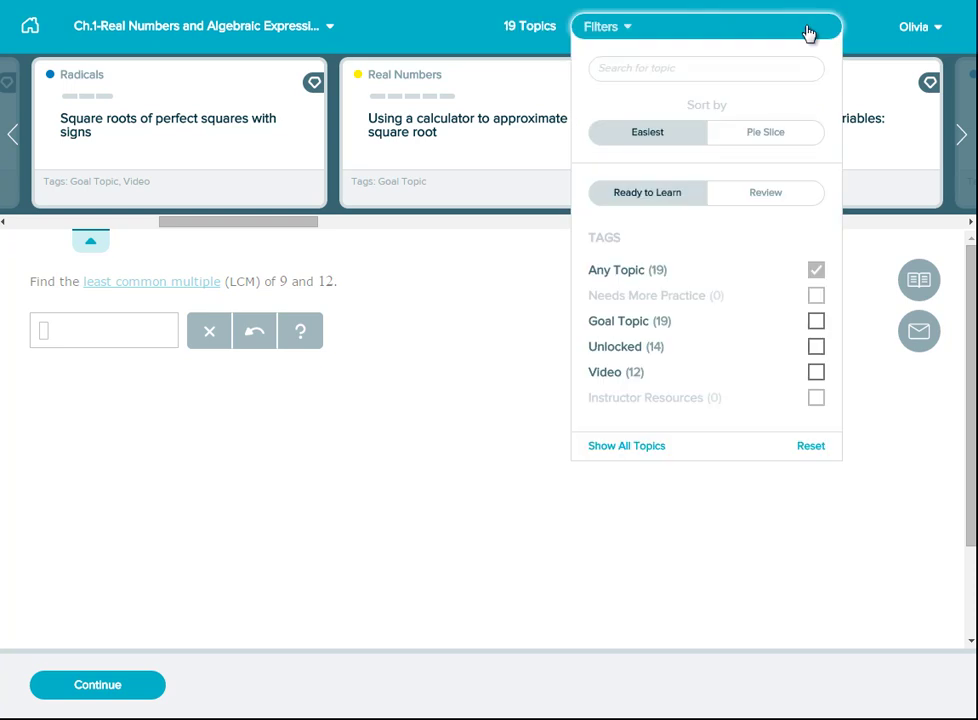
{"action": "left_click", "coordinate": [817, 322]}
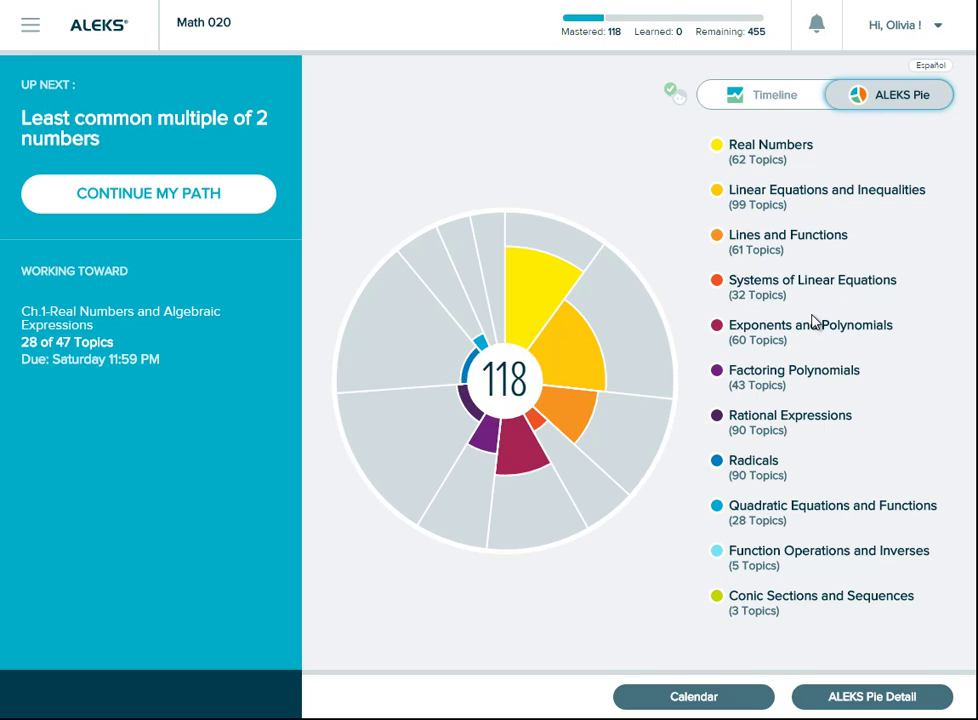
Step: Return to the progress timeline and view the requirements for the next Knowledge Check
{"action": "left_click", "coordinate": [777, 97]}
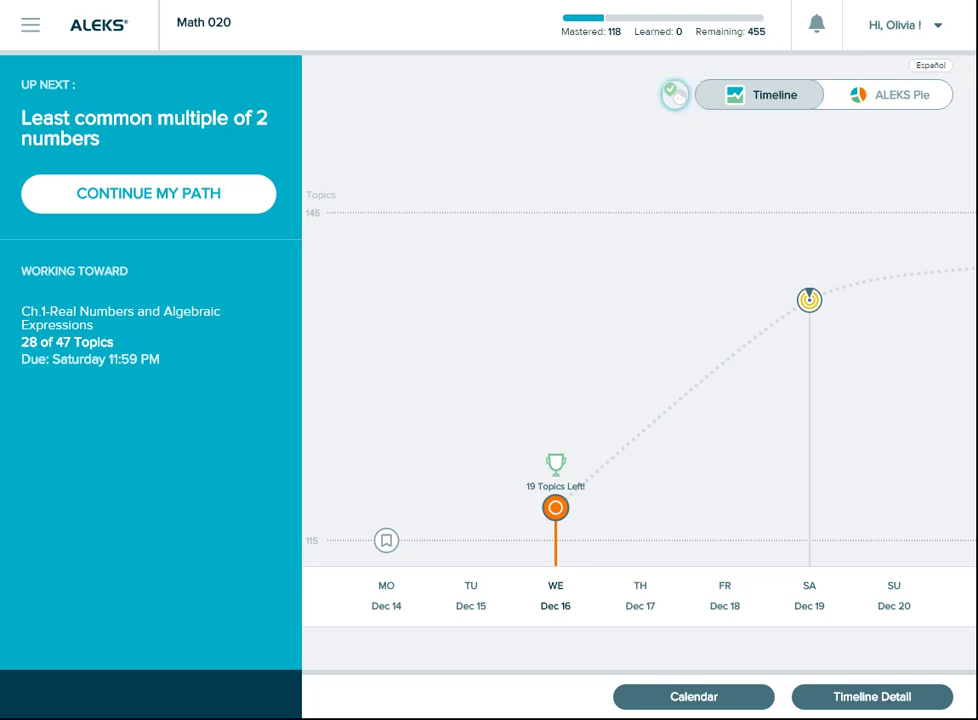
{"action": "mouse_move", "coordinate": [675, 95]}
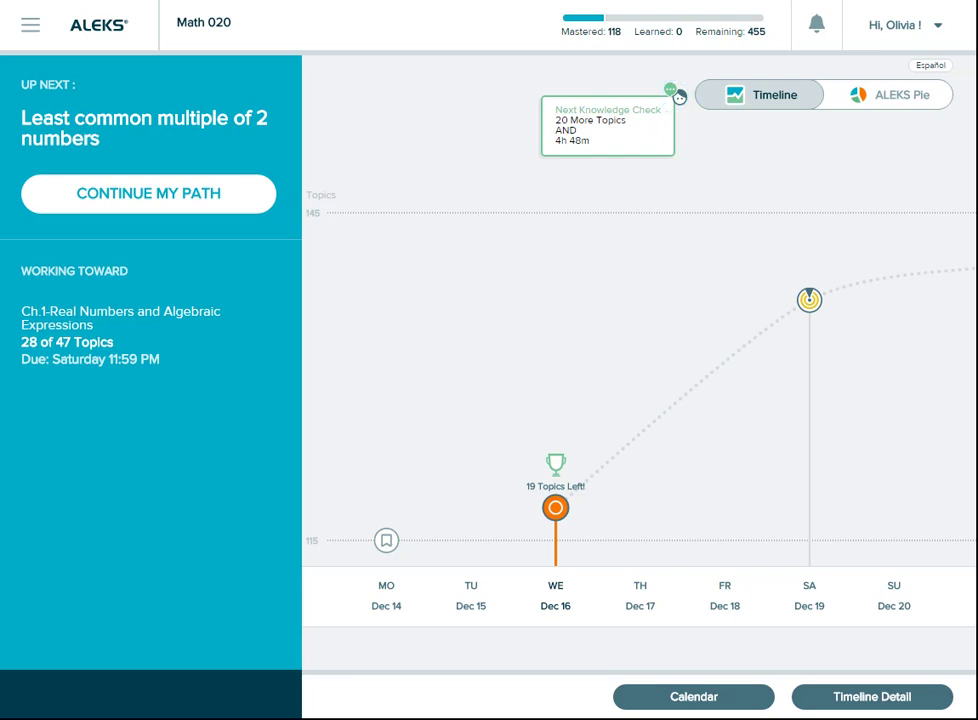
Step: Bring up the site navigation listing class sections such as Assignments, Gradebook and Reports
{"action": "left_click", "coordinate": [38, 33]}
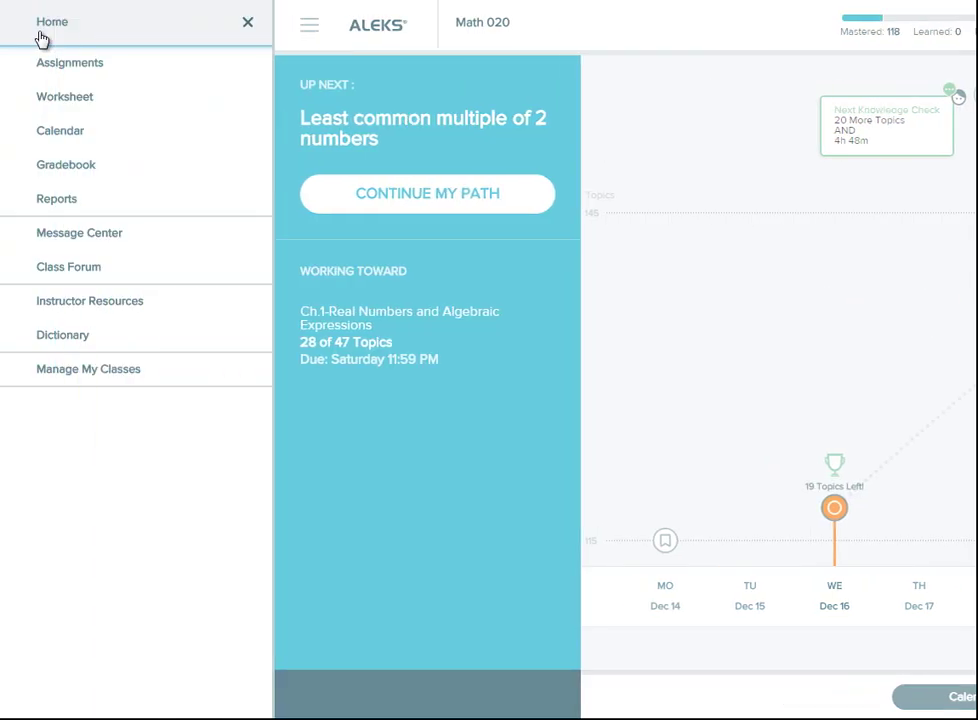